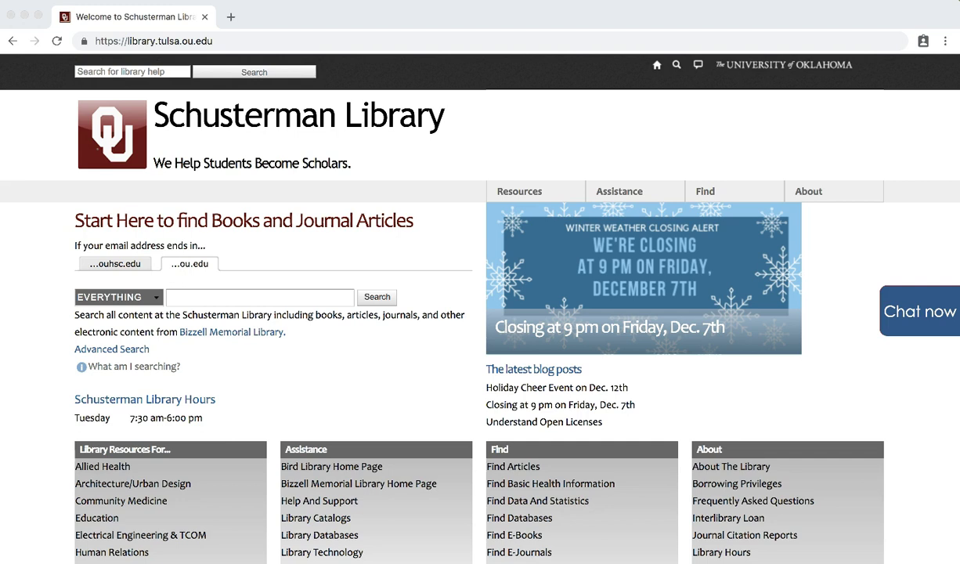
Scroll down the Schusterman Library homepage to the Ovid link under Find
left_click(425, 368)
scroll(424, 368, "down", 5)
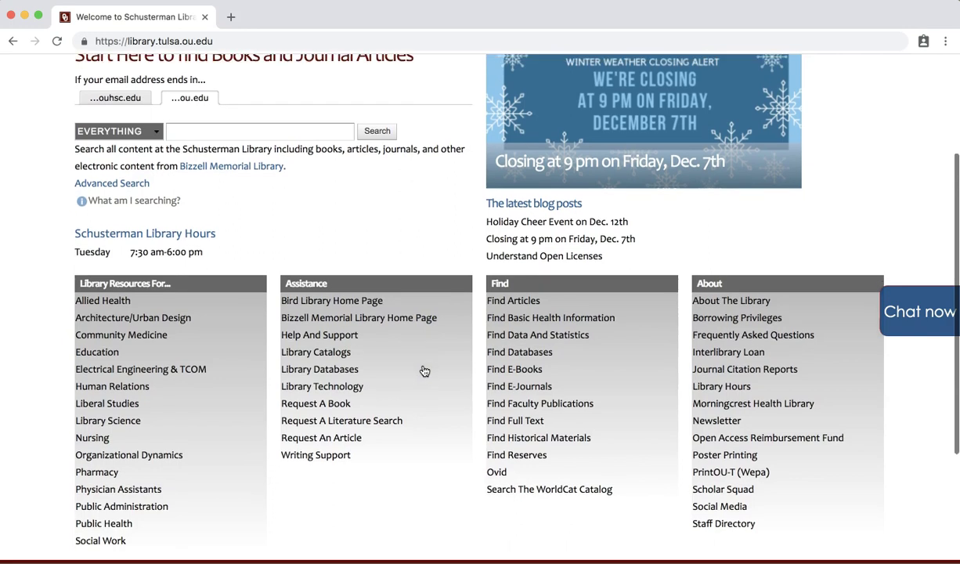
scroll(425, 369, "down", 1)
Open Ovid and choose Ovid MEDLINE(R) 1946 to December Week 1 2018 as the database
left_click(498, 449)
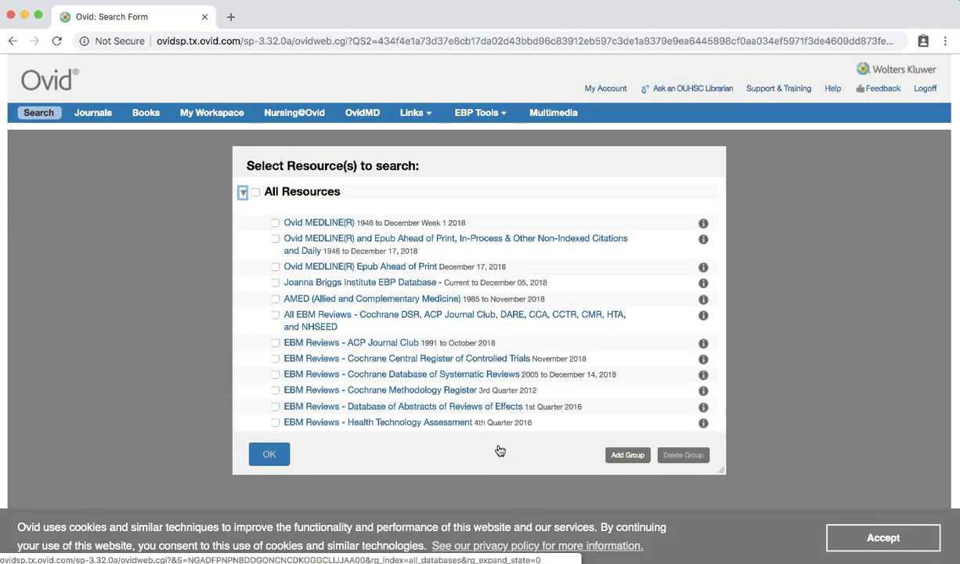
left_click(301, 223)
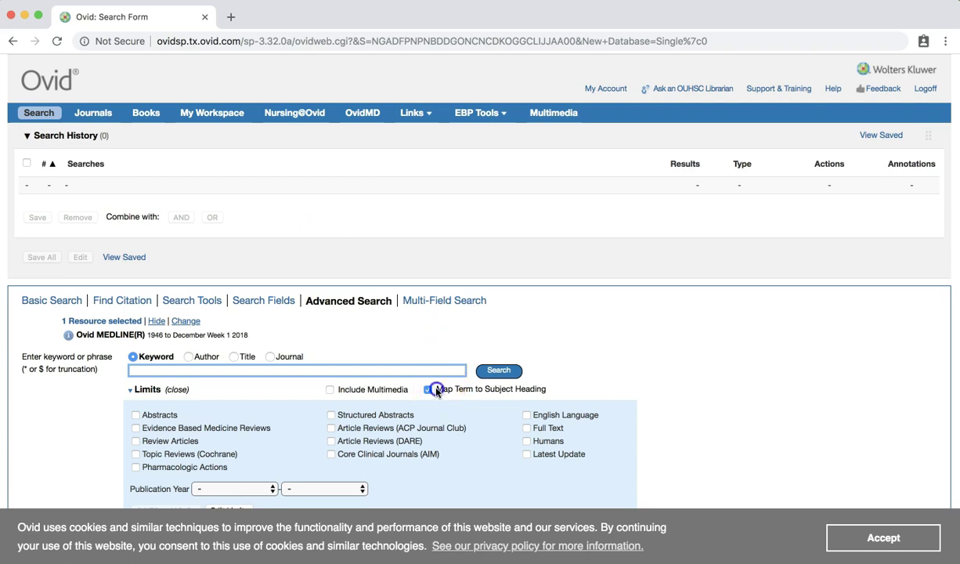
Search 'heart attack' with Map Term to Subject Heading left checked
left_click_drag(435, 388, 545, 392)
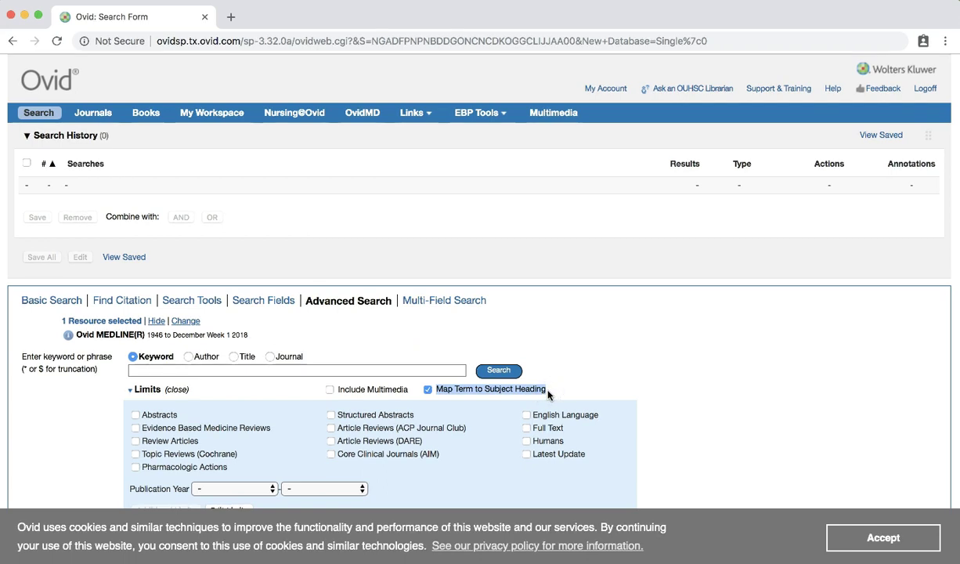
left_click(162, 373)
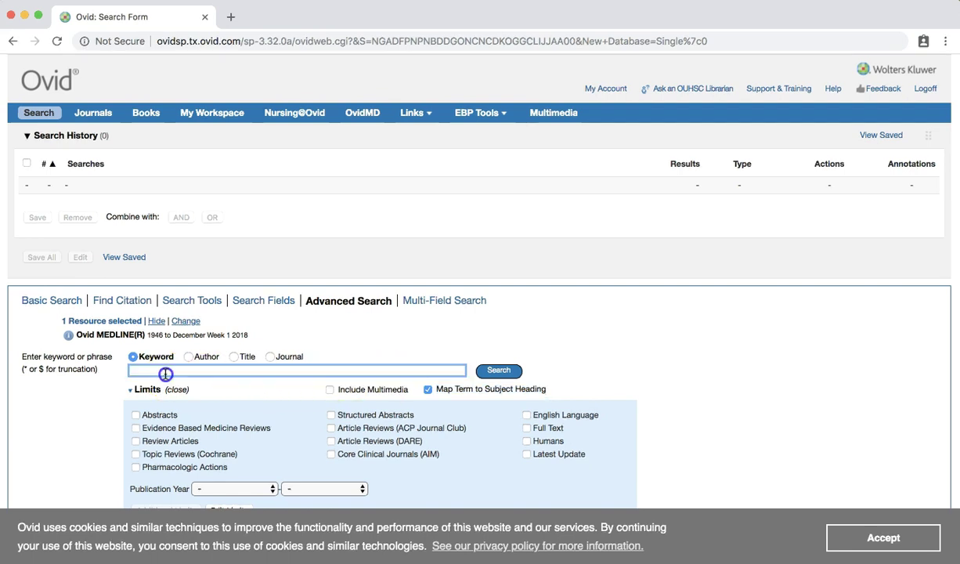
type("heart attack")
left_click(487, 372)
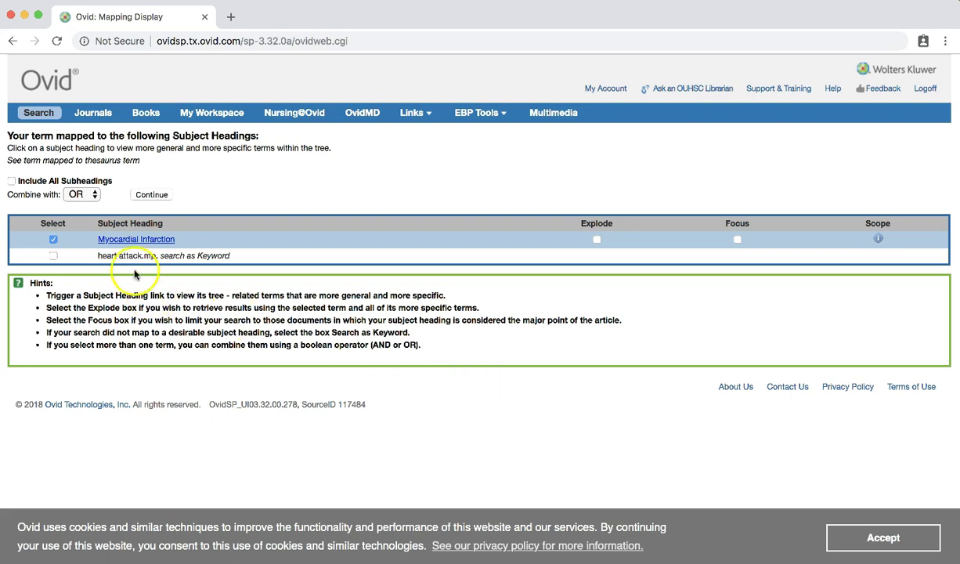
Review the mapped terms and also select 'heart attack.mp. search as Keyword'
left_click_drag(88, 211, 216, 275)
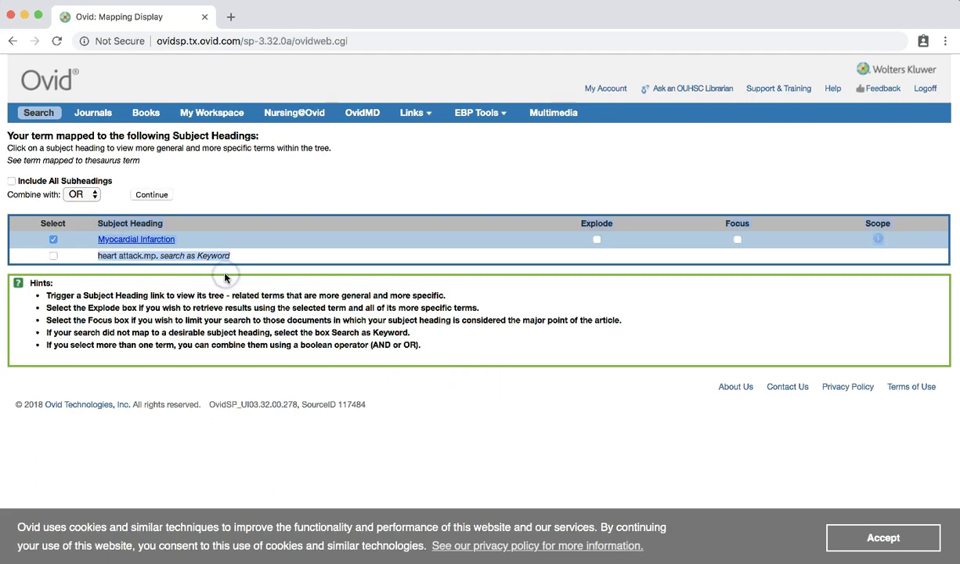
left_click(202, 218)
left_click(154, 246)
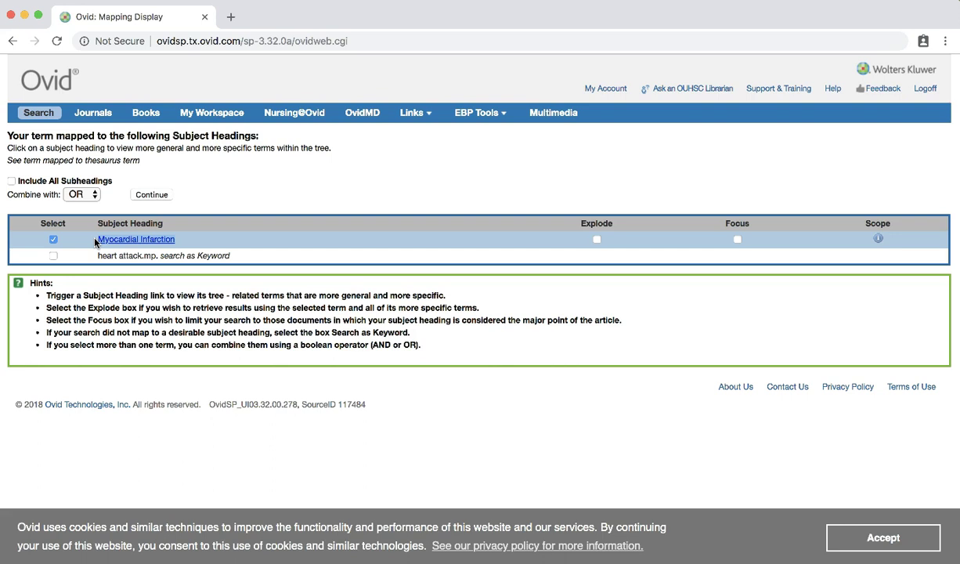
left_click_drag(238, 255, 159, 255)
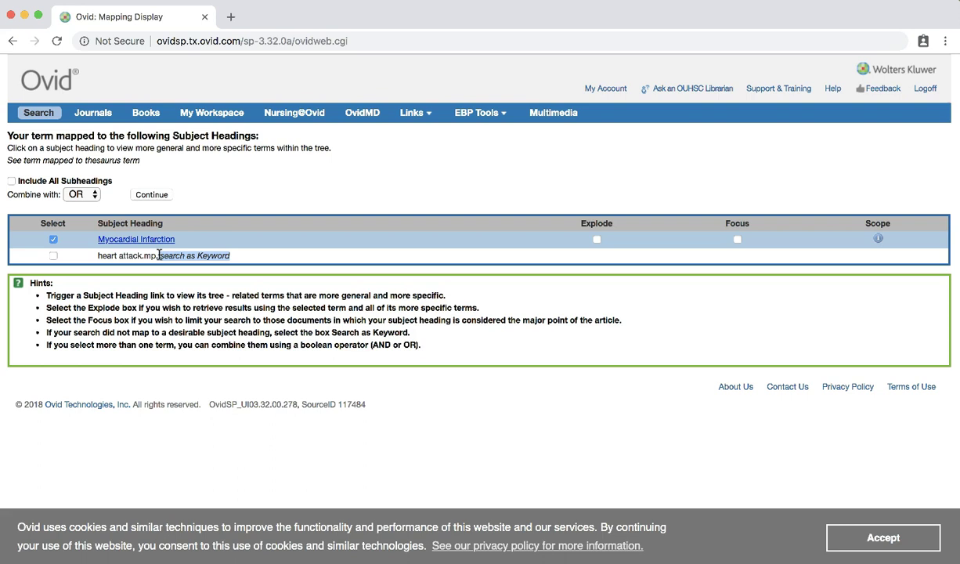
left_click(52, 256)
Read the Myocardial Infarction scope note, its related heading HEART RUPTURE, POST-INFARCTION, and entry terms
left_click(878, 239)
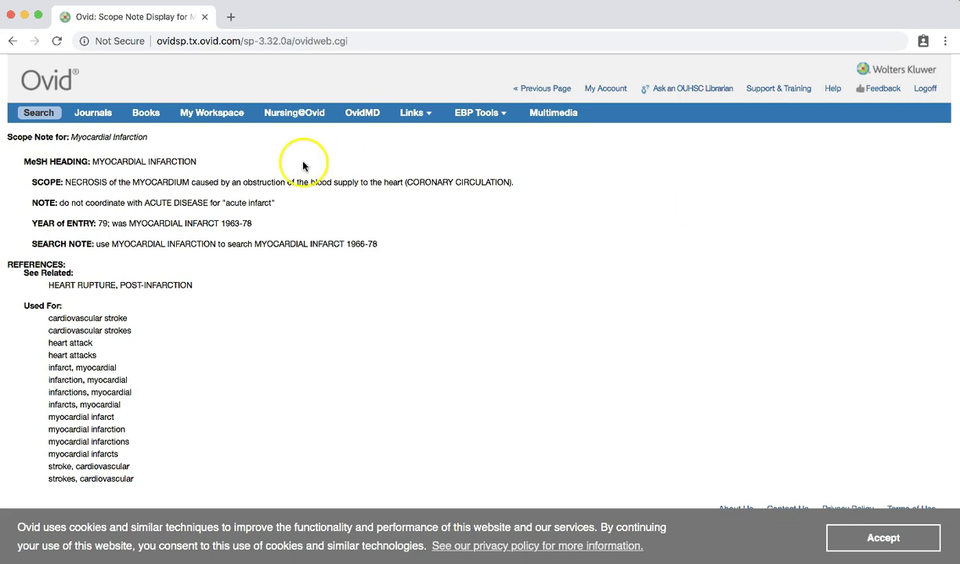
left_click_drag(30, 180, 529, 183)
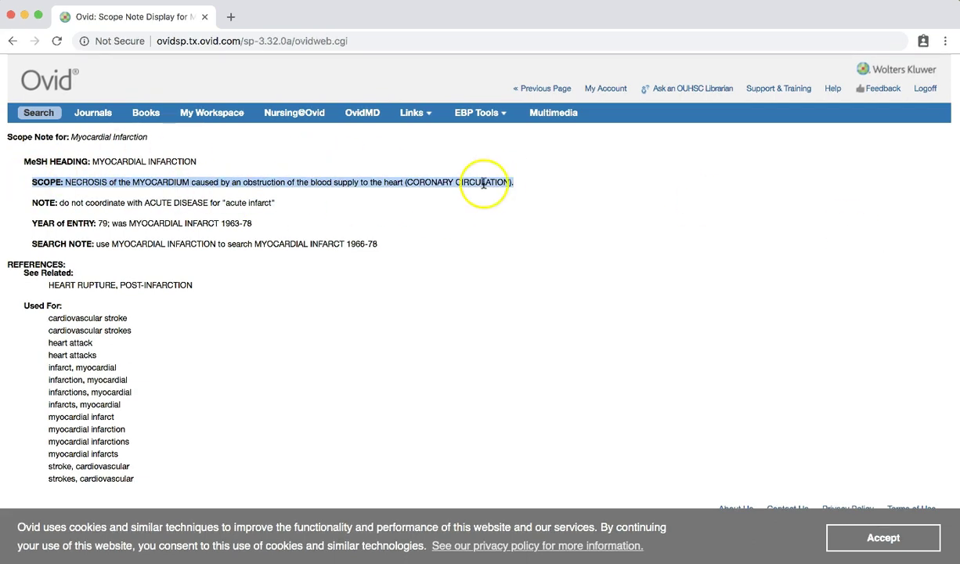
left_click_drag(36, 198, 285, 217)
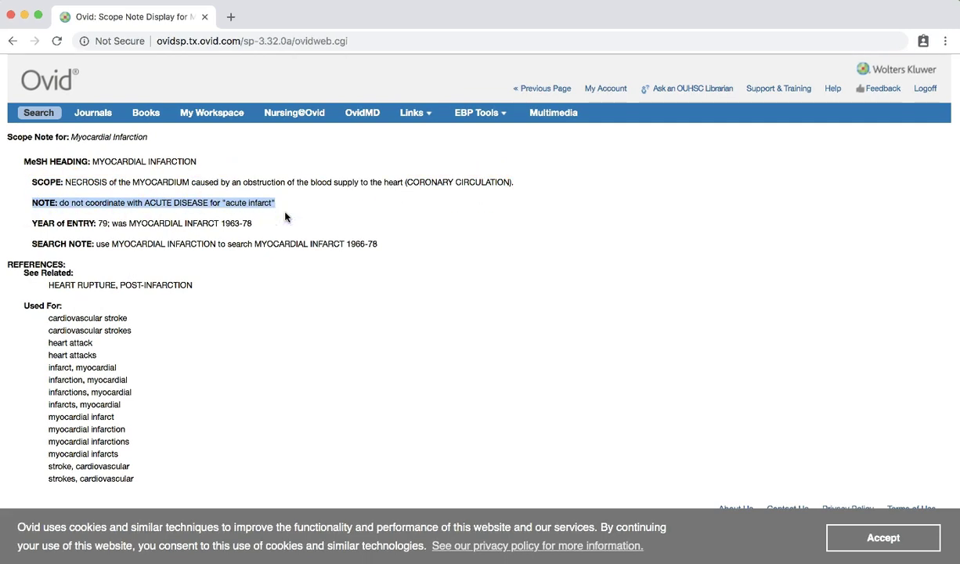
left_click_drag(28, 224, 262, 231)
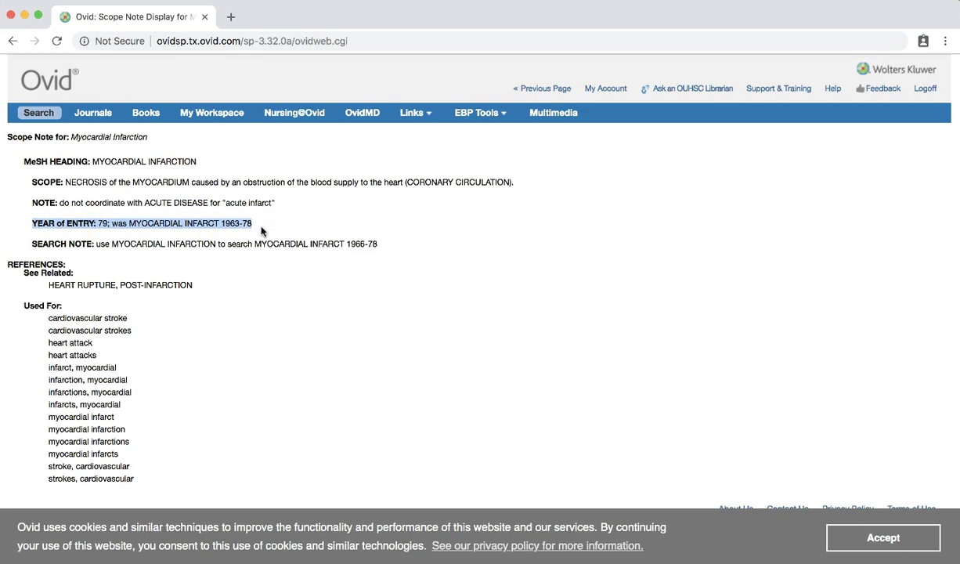
left_click_drag(28, 239, 384, 249)
left_click_drag(24, 270, 206, 290)
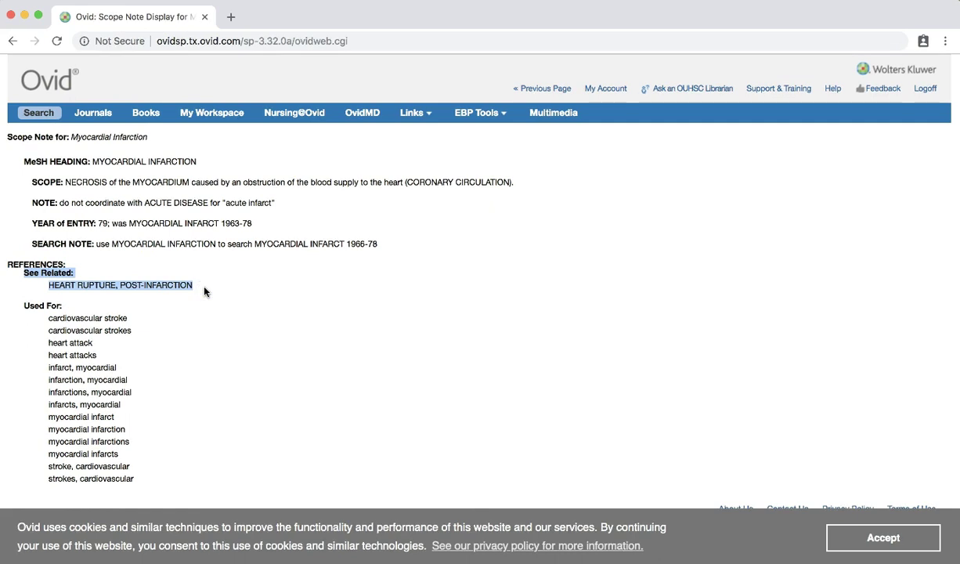
mouse_move(24, 304)
left_mouse_down()
mouse_move(93, 378)
mouse_move(90, 437)
mouse_move(133, 470)
left_mouse_up()
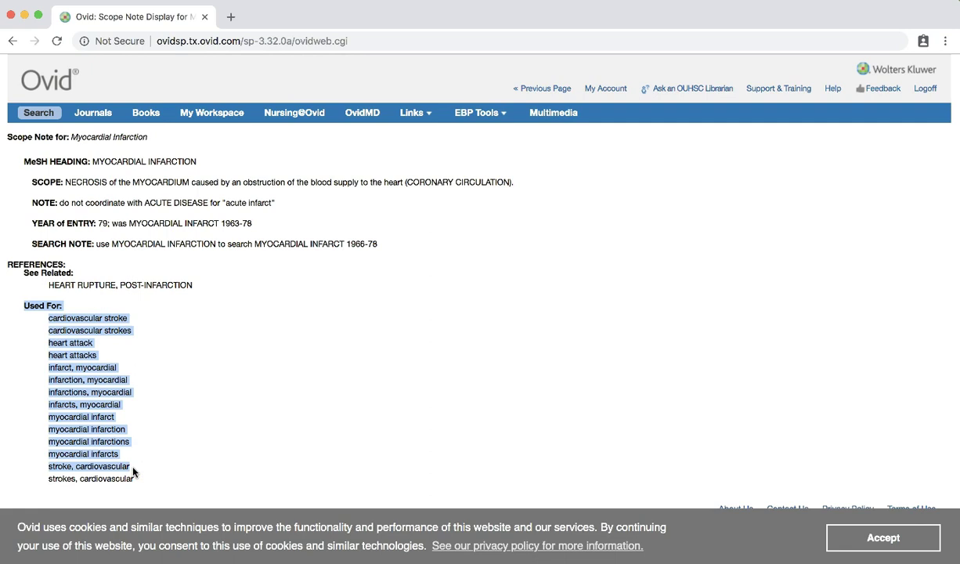
left_click(178, 440)
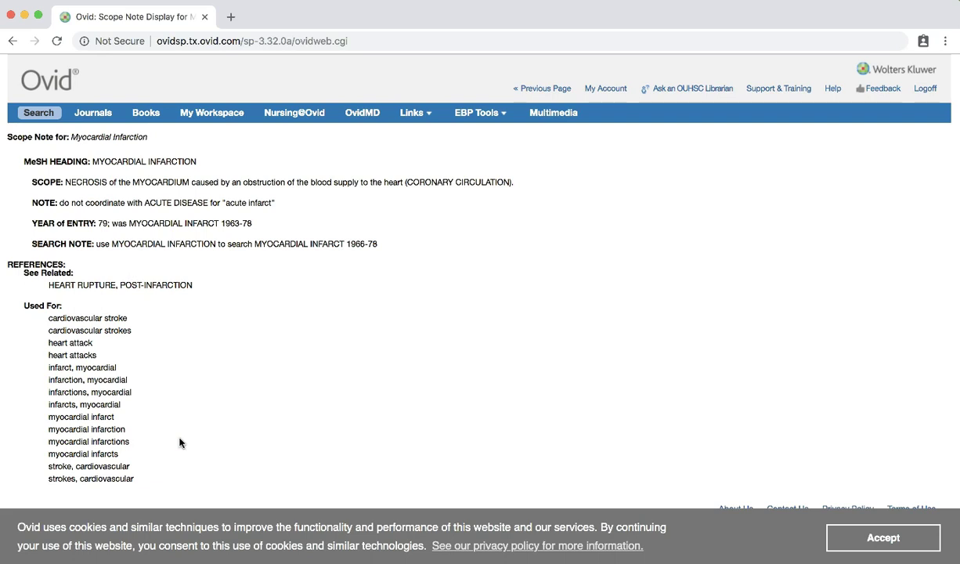
Back on the Mapping Display, keep Myocardial Infarction checked and uncheck the heart attack keyword row
left_click(12, 43)
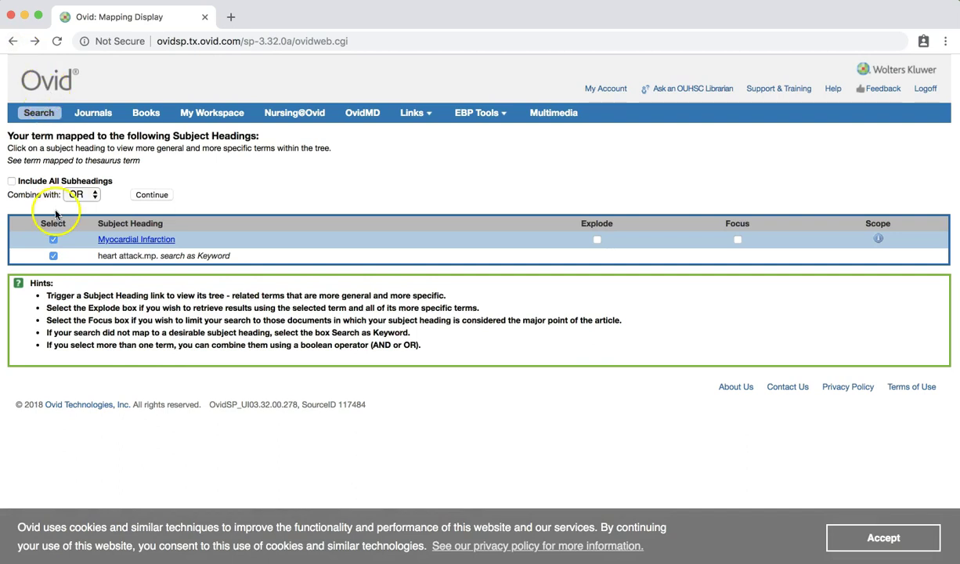
left_click(53, 239)
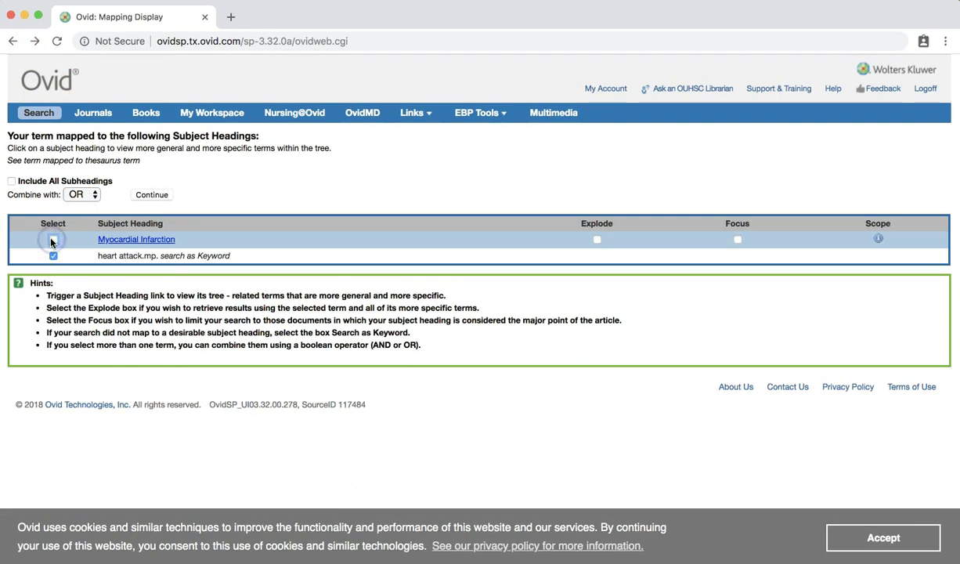
left_click(53, 240)
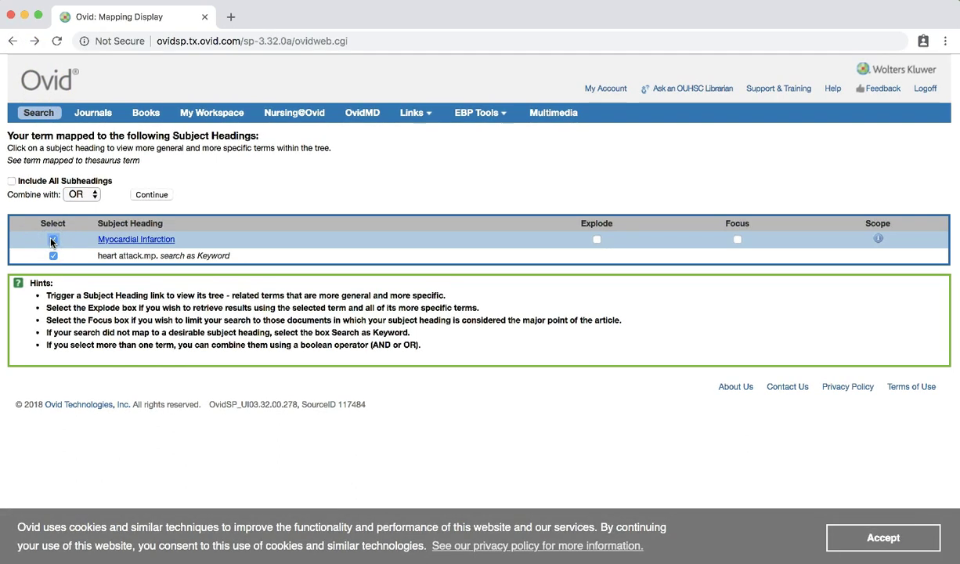
left_click(54, 256)
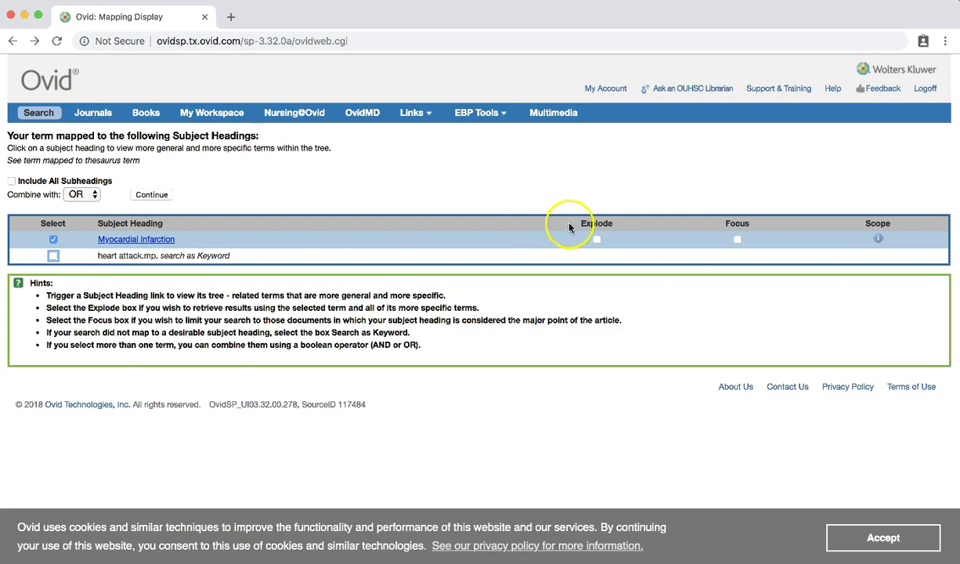
left_click(619, 225)
left_click(767, 223)
left_click(632, 226)
Tick Explode and Focus for Myocardial Infarction and submit the mapping choices
left_click(721, 222)
left_click(596, 239)
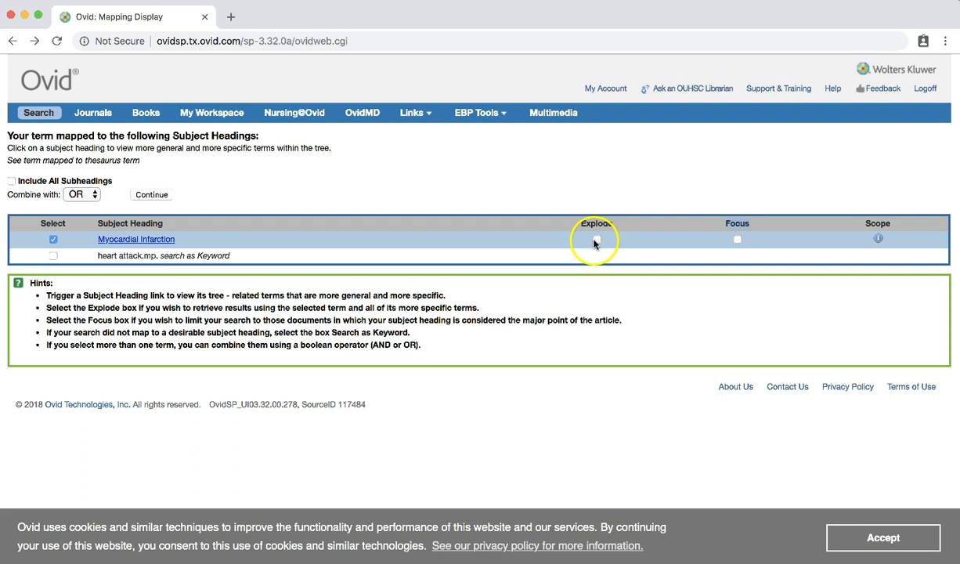
left_click(738, 239)
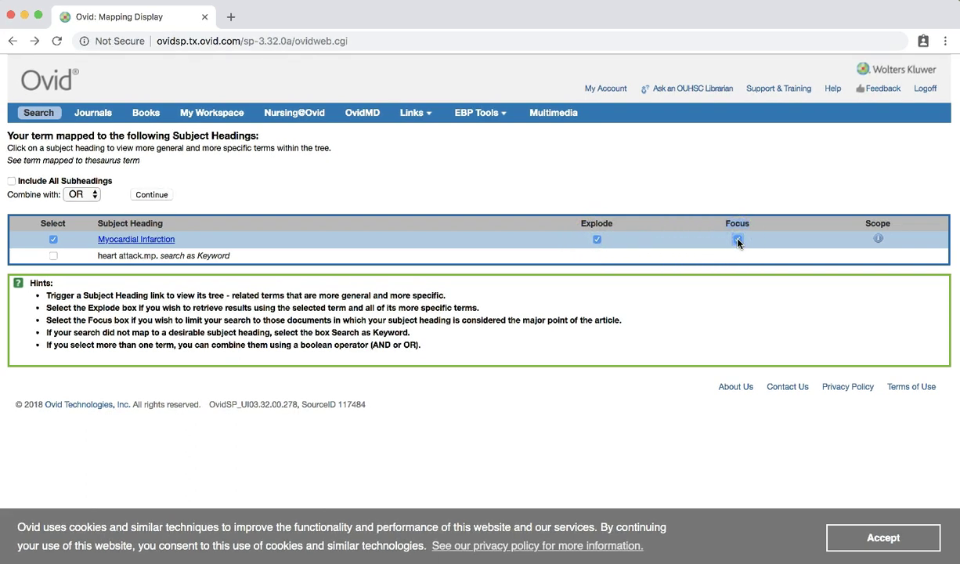
left_click(150, 197)
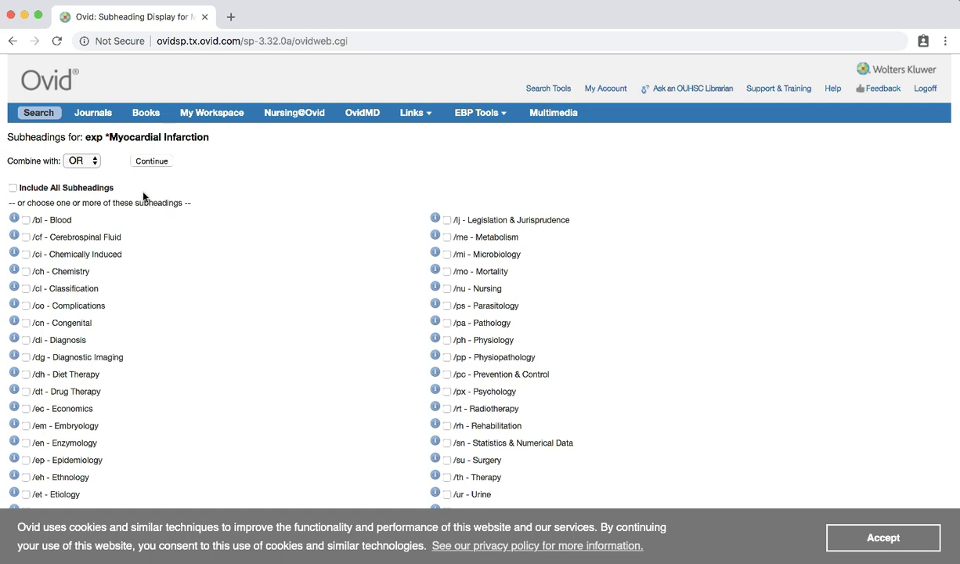
Continue with no subheadings to add exp *Myocardial Infarction/ (123702 results) to the search history
left_click(153, 162)
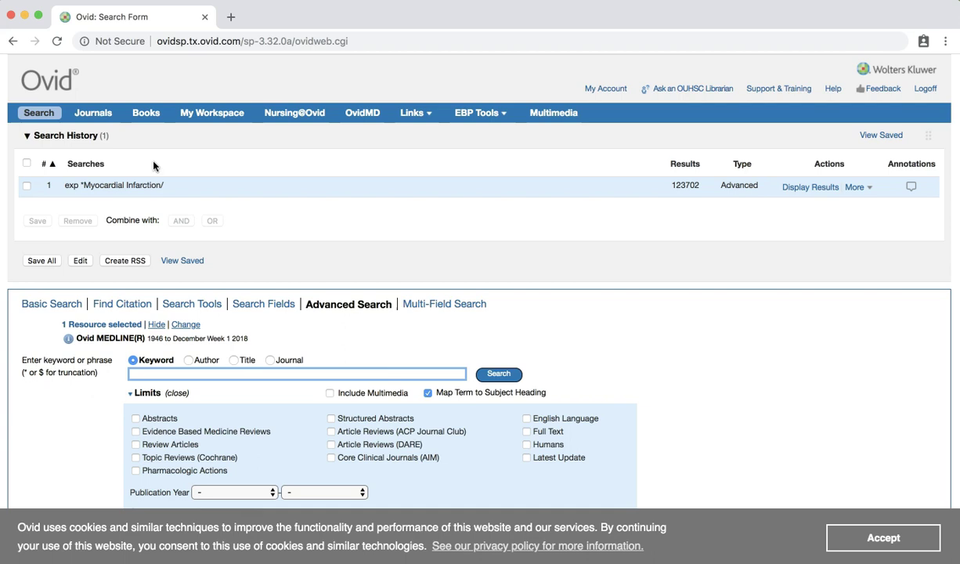
left_click(47, 184)
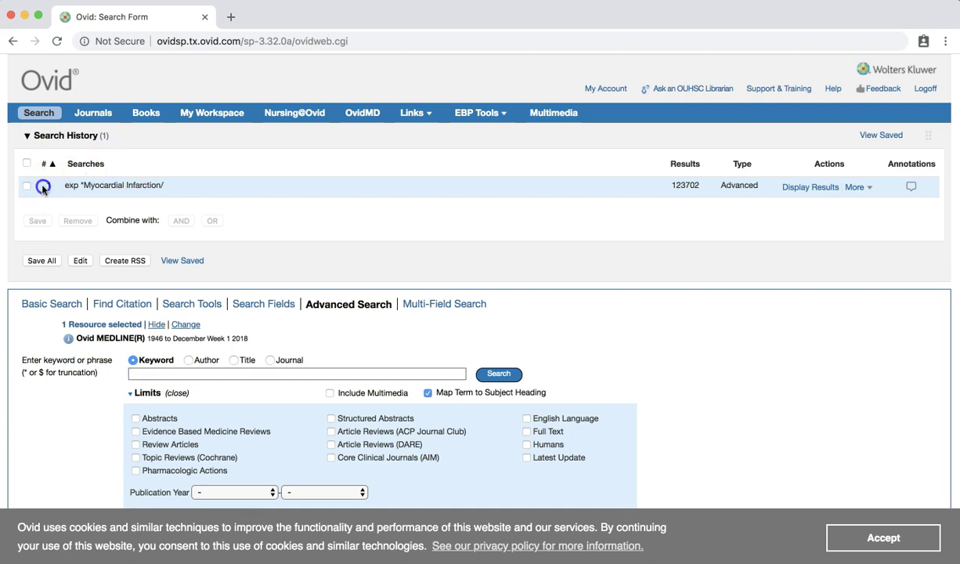
left_click(153, 186)
left_click(51, 186)
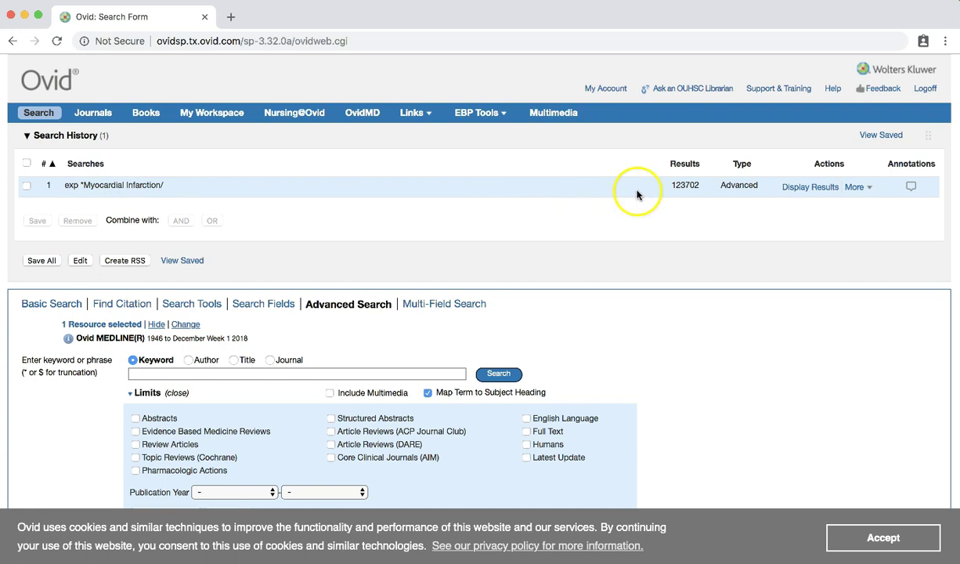
double_click(695, 187)
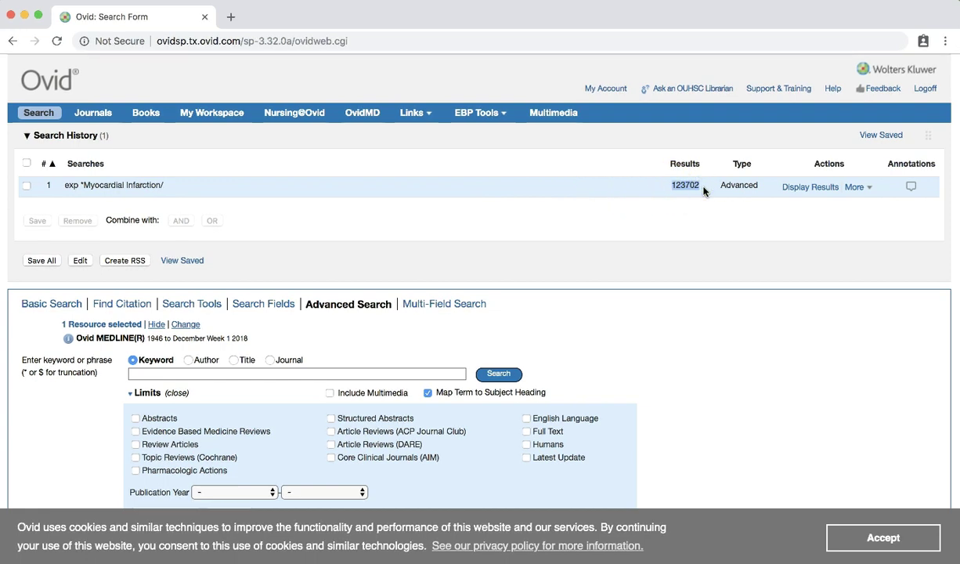
left_click_drag(63, 186, 79, 188)
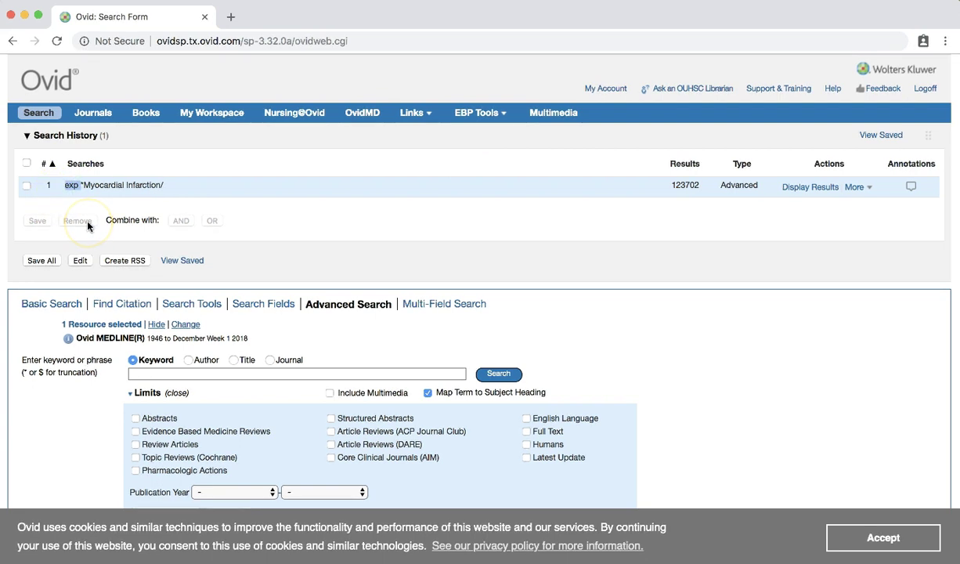
left_click_drag(70, 188, 80, 188)
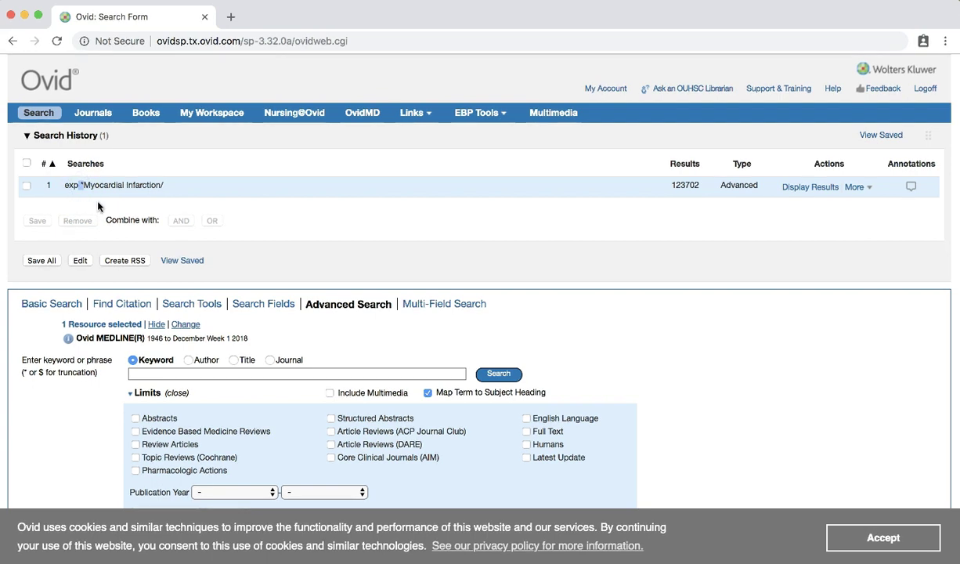
left_click(160, 185)
Scroll down to the citations retrieved for exp *Myocardial Infarction/
scroll(243, 188, "down", 10)
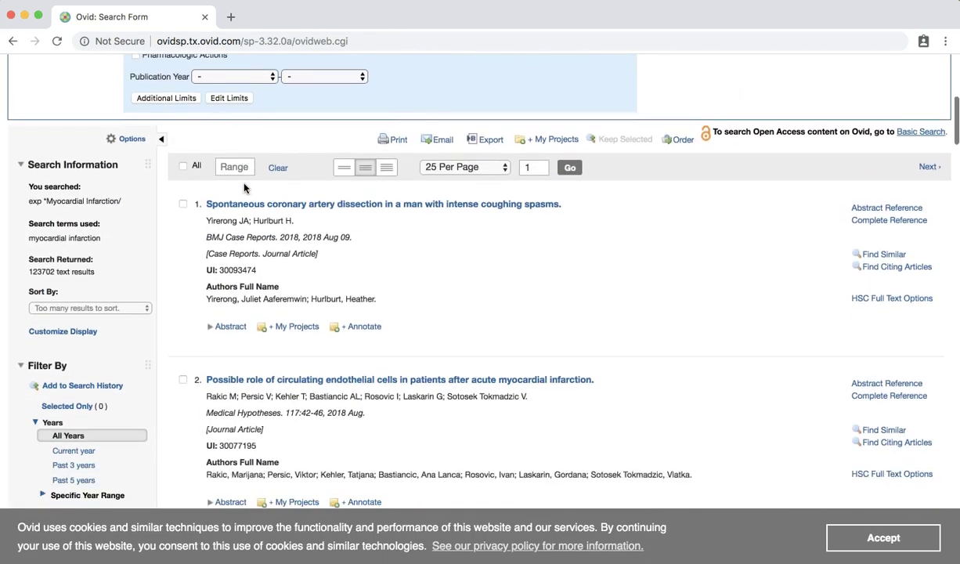
scroll(243, 188, "down", 2)
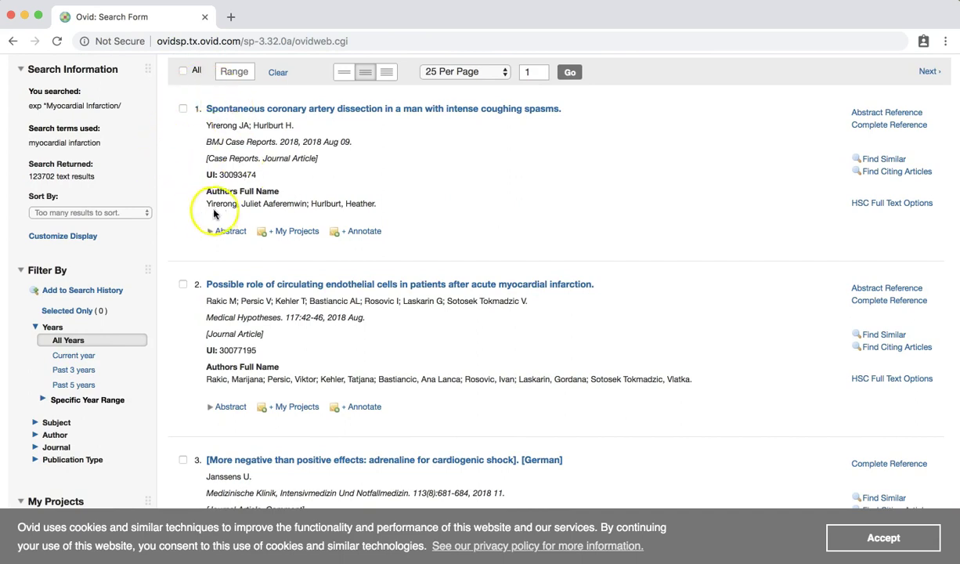